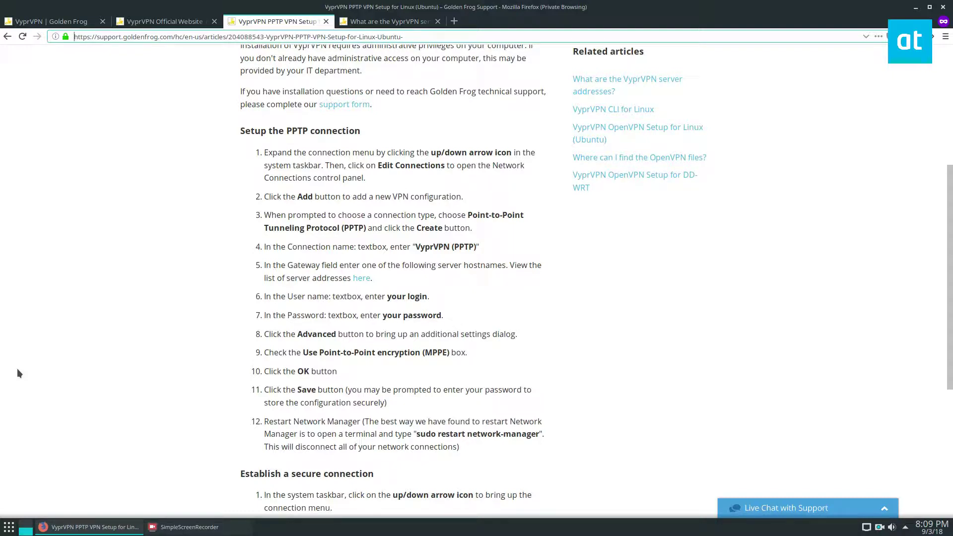
- Copy the article title from the VyprVPN PPTP setup page
{"action": "scroll", "coordinate": [423, 388], "scroll_direction": "up", "scroll_amount": 1}
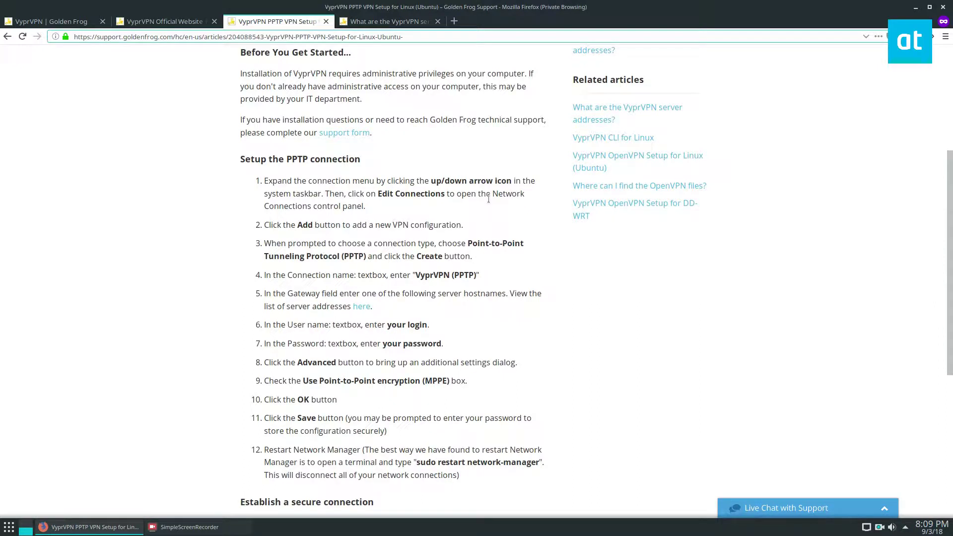
{"action": "scroll", "coordinate": [547, 329], "scroll_direction": "up", "scroll_amount": 7}
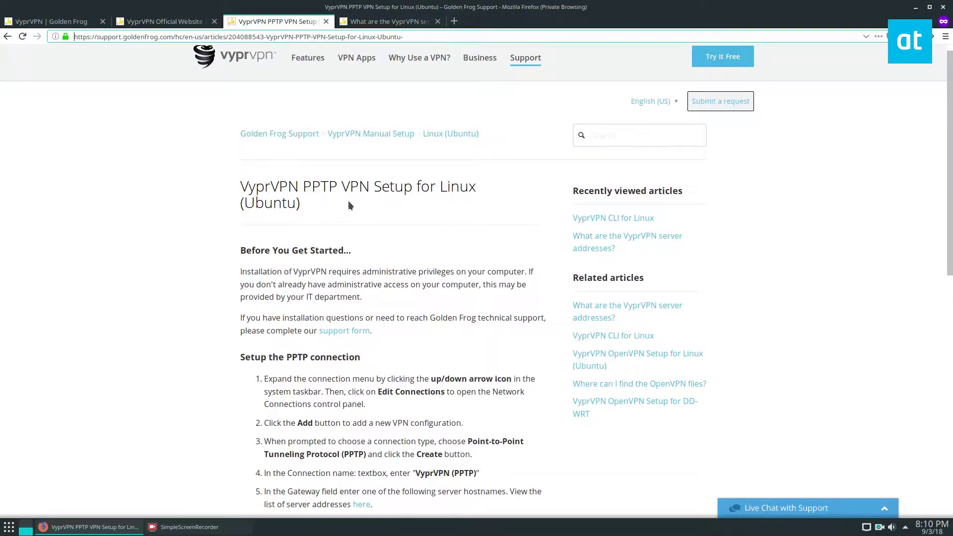
{"action": "left_click_drag", "start_coordinate": [173, 37], "coordinate": [69, 36]}
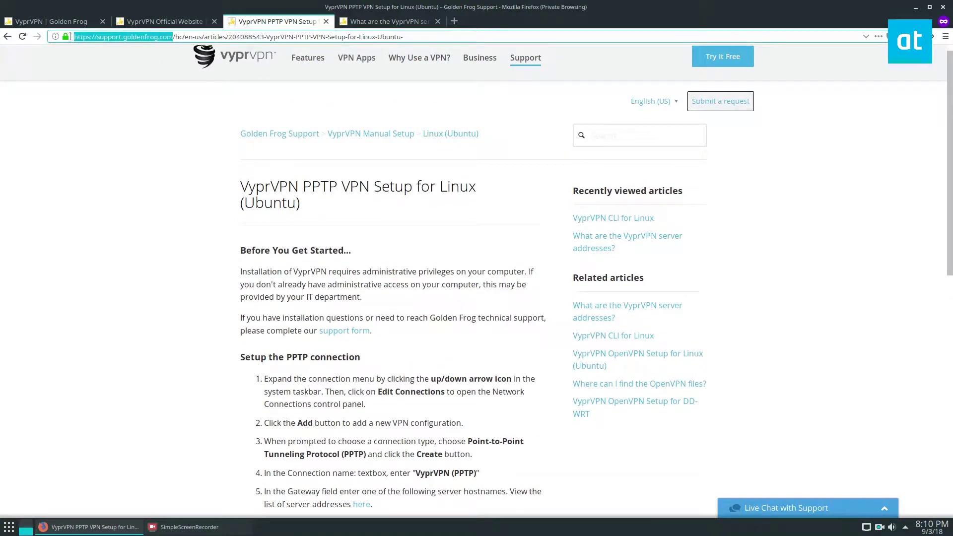
{"action": "mouse_move", "coordinate": [306, 214]}
{"action": "left_mouse_down"}
{"action": "mouse_move", "coordinate": [229, 183]}
{"action": "mouse_move", "coordinate": [313, 199]}
{"action": "left_mouse_up"}
{"action": "left_click", "coordinate": [249, 186]}
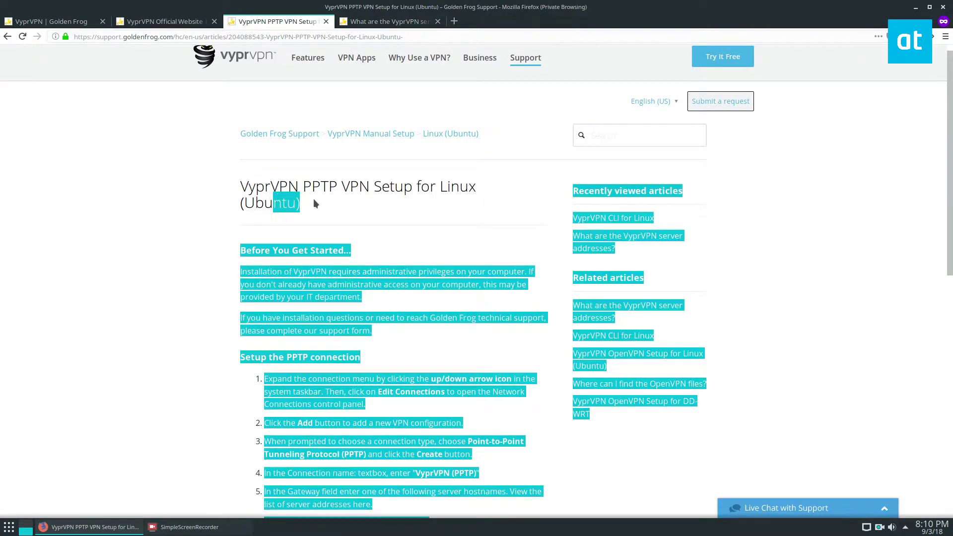
{"action": "left_click", "coordinate": [314, 201]}
{"action": "mouse_move", "coordinate": [237, 188]}
{"action": "left_mouse_down"}
{"action": "mouse_move", "coordinate": [322, 496]}
{"action": "mouse_move", "coordinate": [307, 198]}
{"action": "mouse_move", "coordinate": [241, 185]}
{"action": "left_mouse_up"}
{"action": "right_click", "coordinate": [241, 182]}
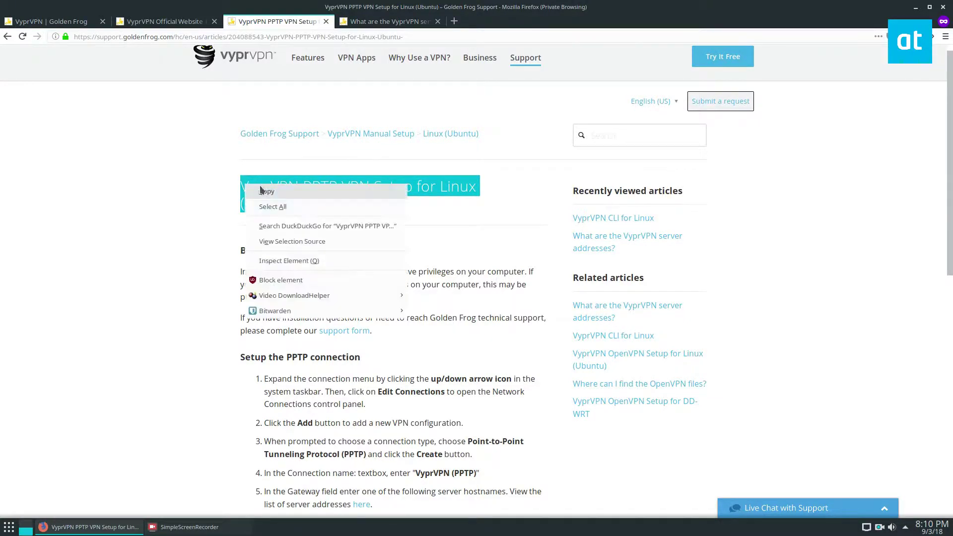
{"action": "left_click", "coordinate": [262, 189]}
- Go to the support site home page and search it for the copied article title
{"action": "key", "text": "ctrl+Tab"}
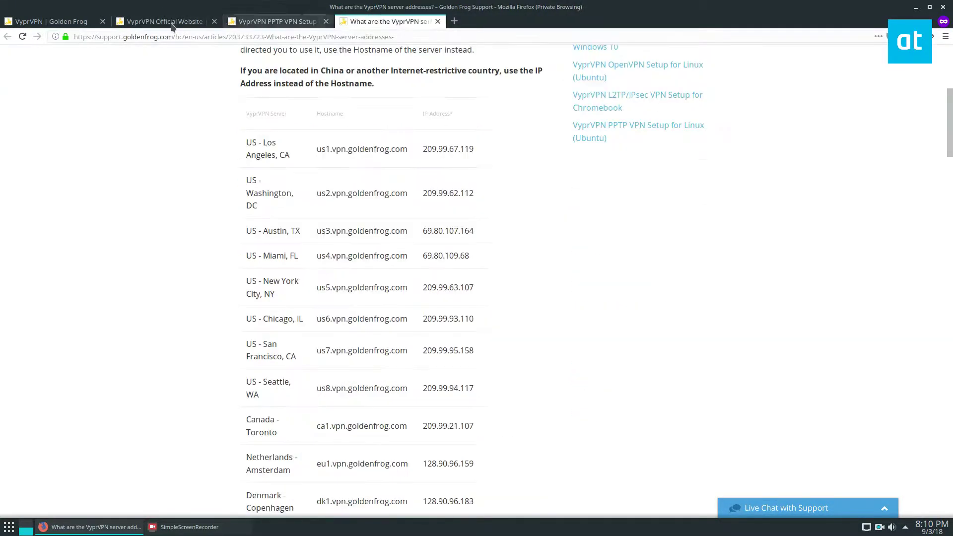
{"action": "left_click", "coordinate": [171, 36]}
{"action": "left_click_drag", "start_coordinate": [171, 36], "coordinate": [96, 37]}
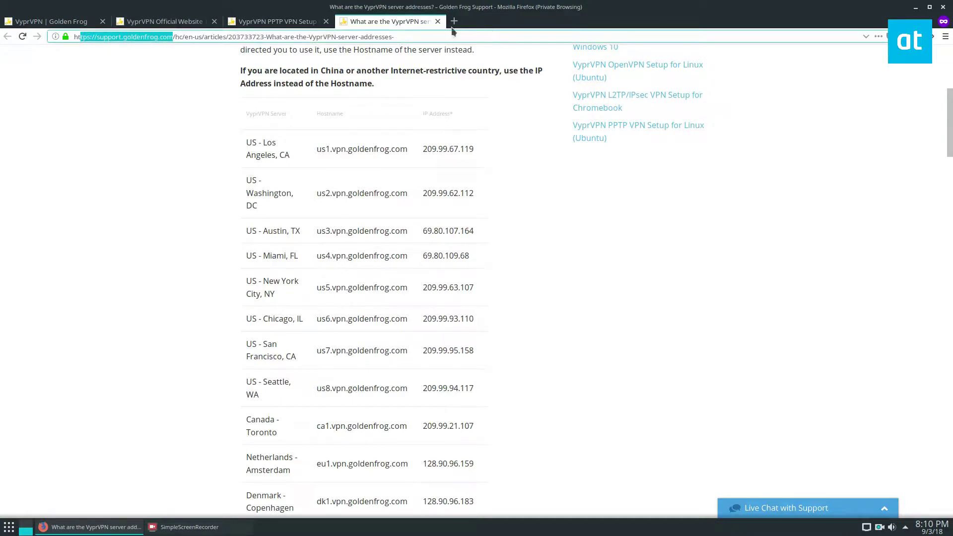
{"action": "left_click", "coordinate": [252, 22]}
{"action": "left_click", "coordinate": [392, 22]}
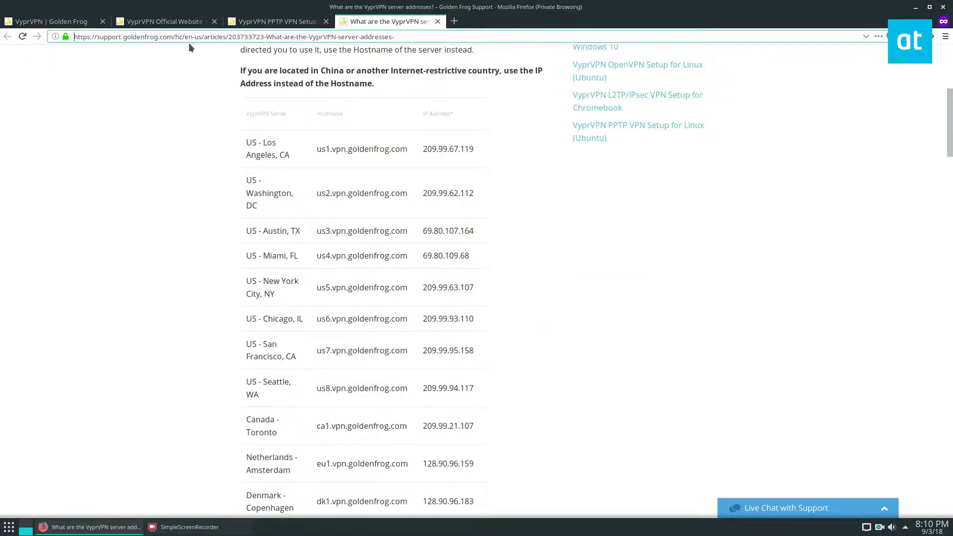
{"action": "left_click_drag", "start_coordinate": [175, 36], "coordinate": [516, 41]}
{"action": "key", "text": "BackSpace"}
{"action": "key", "text": "Return"}
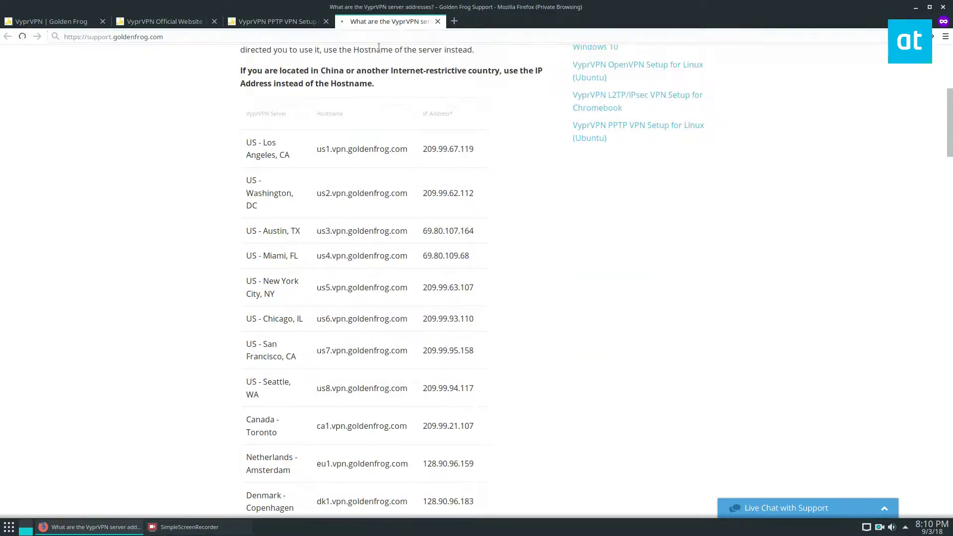
{"action": "left_click", "coordinate": [421, 192]}
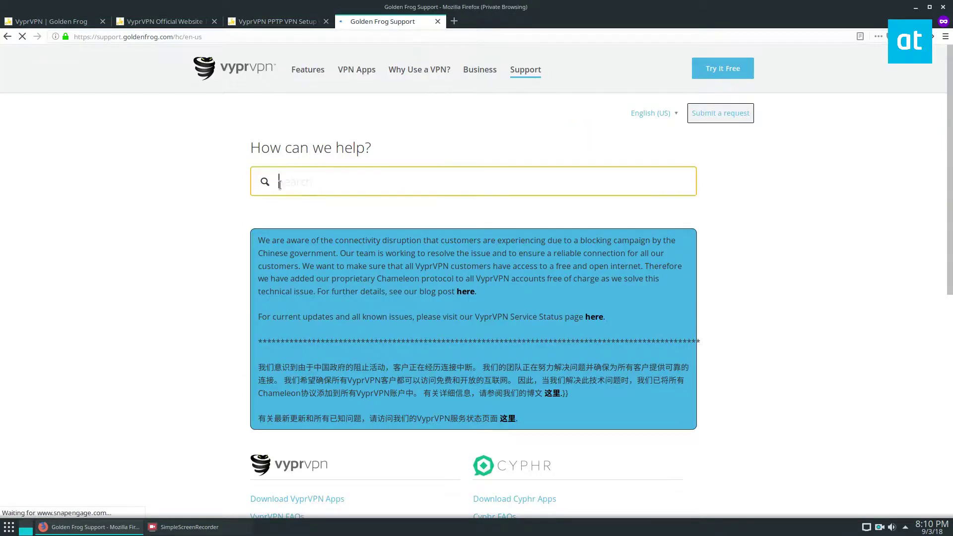
{"action": "key", "text": "ctrl+v"}
{"action": "key", "text": "Return"}
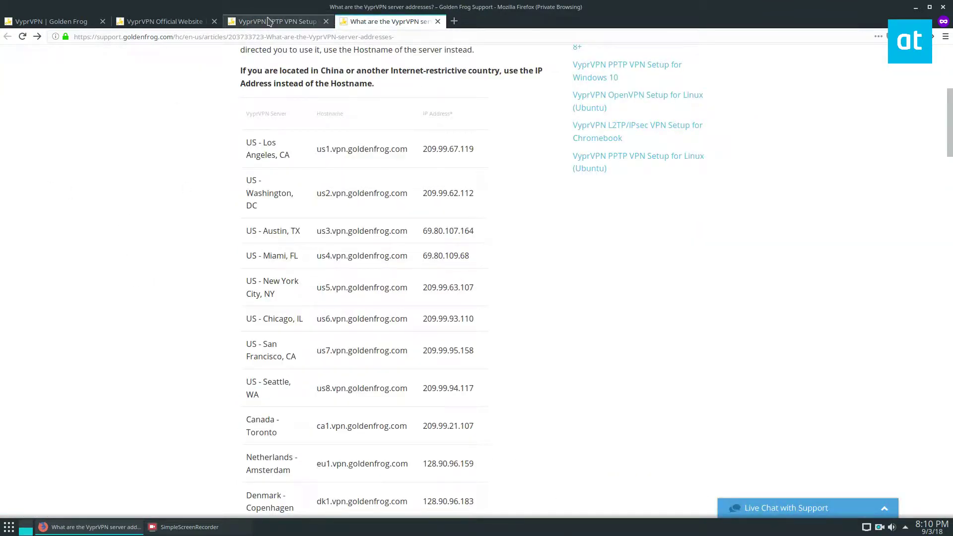
- Find 'Chica' on the page and select Chicago's hostname us6.vpn.goldenfrog.com
{"action": "scroll", "coordinate": [147, 261], "scroll_direction": "down", "scroll_amount": 7}
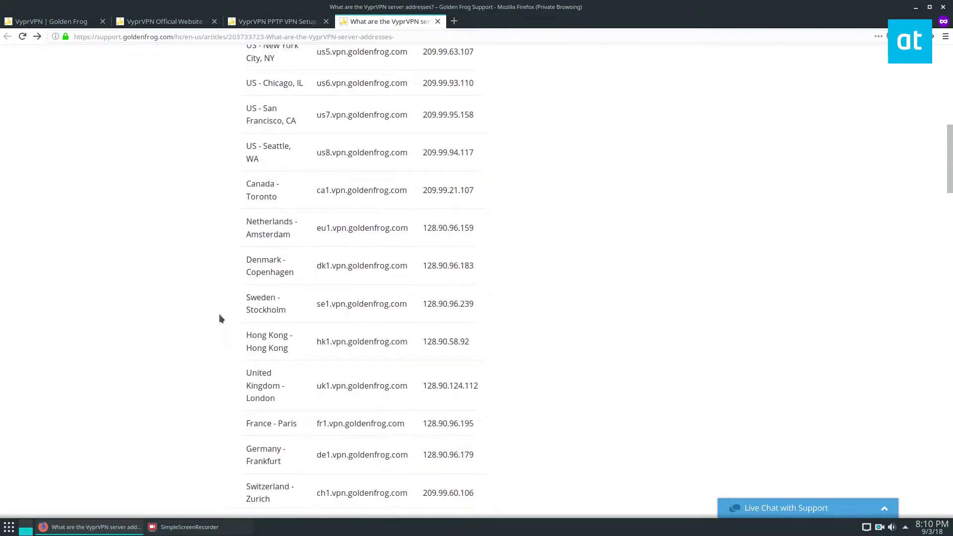
{"action": "scroll", "coordinate": [242, 334], "scroll_direction": "down", "scroll_amount": 3}
{"action": "scroll", "coordinate": [242, 333], "scroll_direction": "up", "scroll_amount": 2}
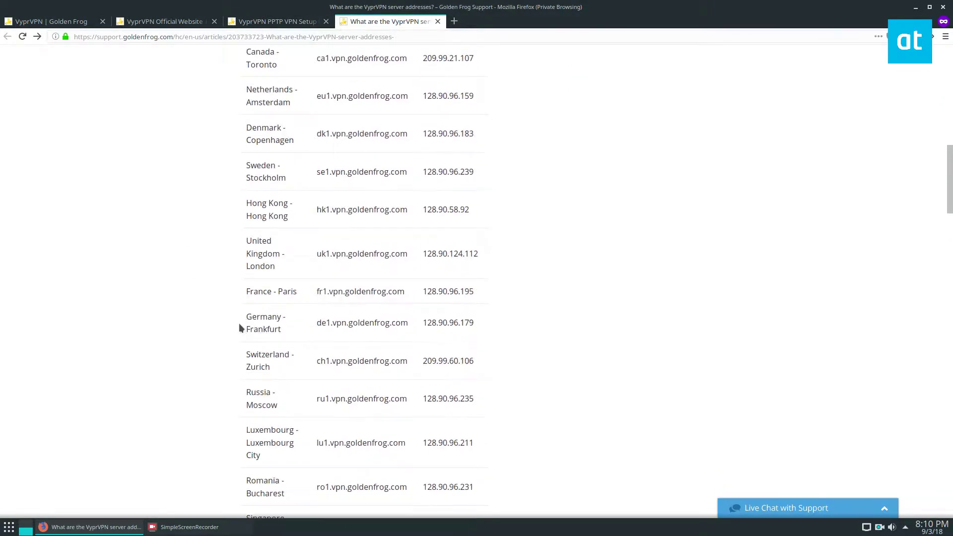
{"action": "key", "text": "ctrl+f"}
{"action": "type", "text": "Chica"}
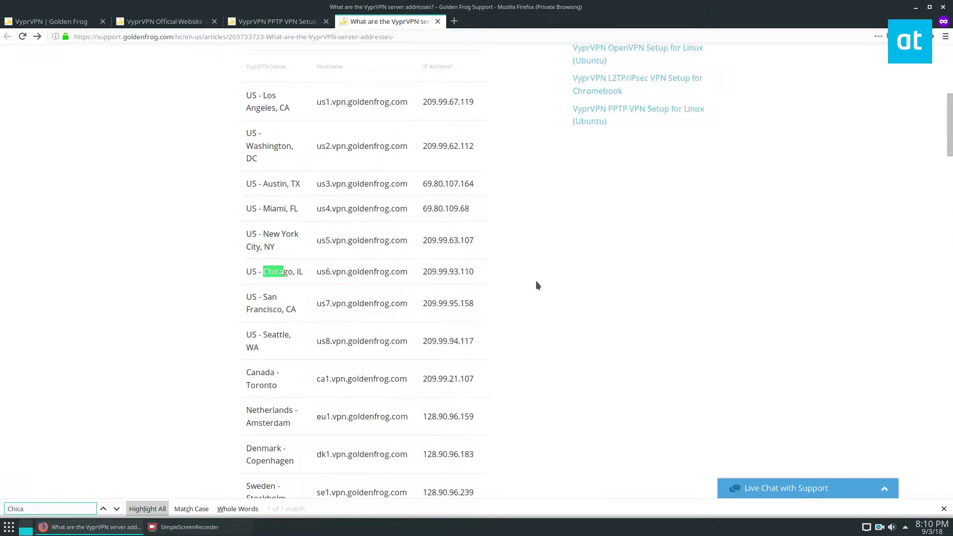
{"action": "left_click_drag", "start_coordinate": [406, 270], "coordinate": [298, 274]}
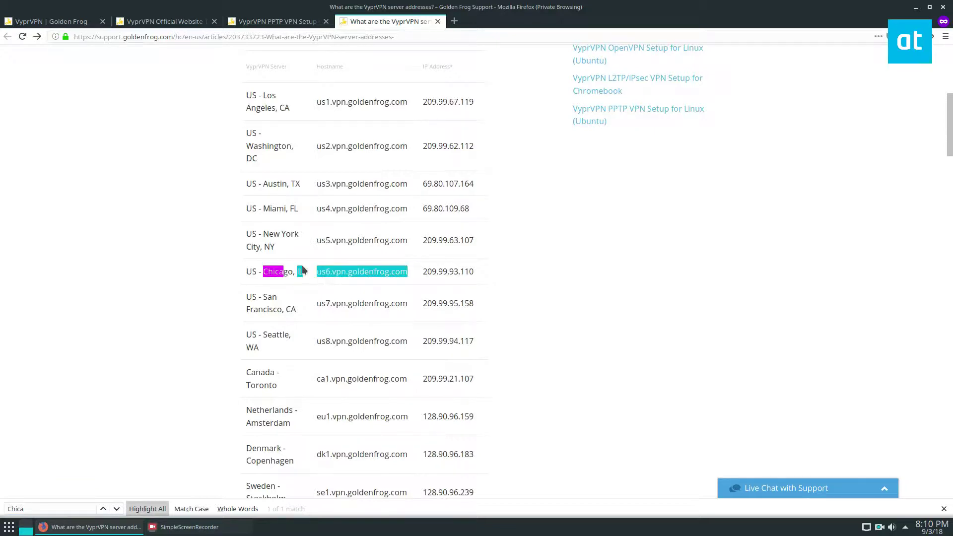
{"action": "left_click", "coordinate": [303, 270]}
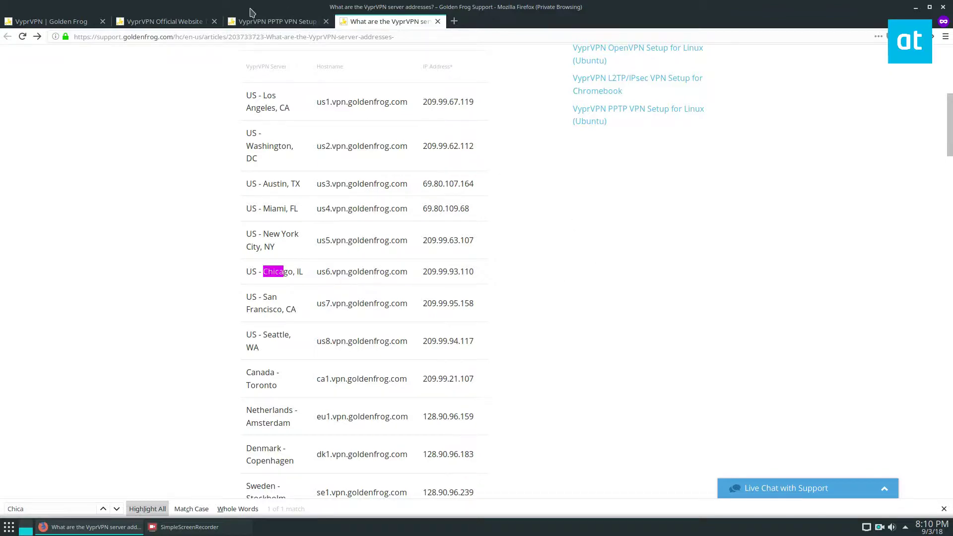
- Return to the PPTP Setup for Linux article and scroll down its instructions
{"action": "left_click", "coordinate": [262, 21]}
{"action": "left_click", "coordinate": [57, 204]}
{"action": "scroll", "coordinate": [121, 209], "scroll_direction": "down", "scroll_amount": 3}
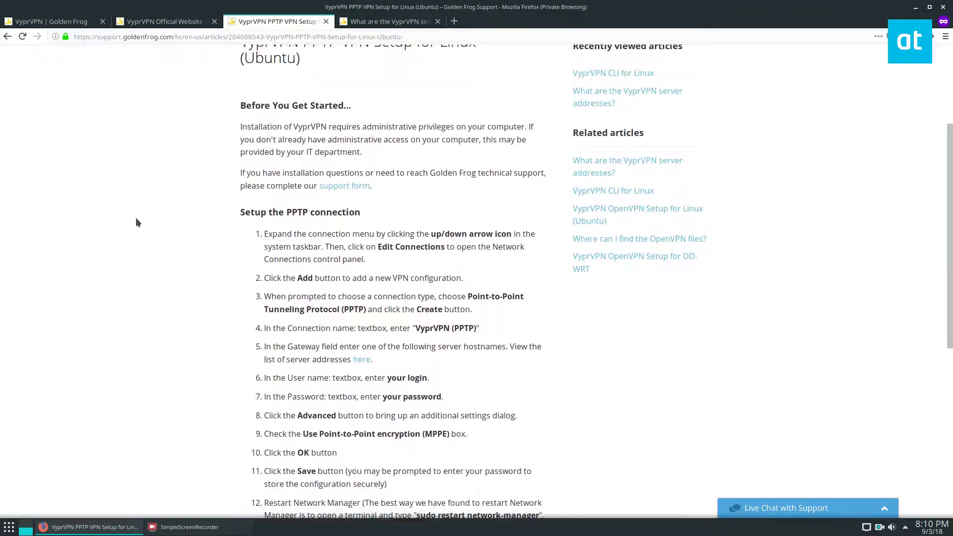
{"action": "scroll", "coordinate": [218, 214], "scroll_direction": "down", "scroll_amount": 1}
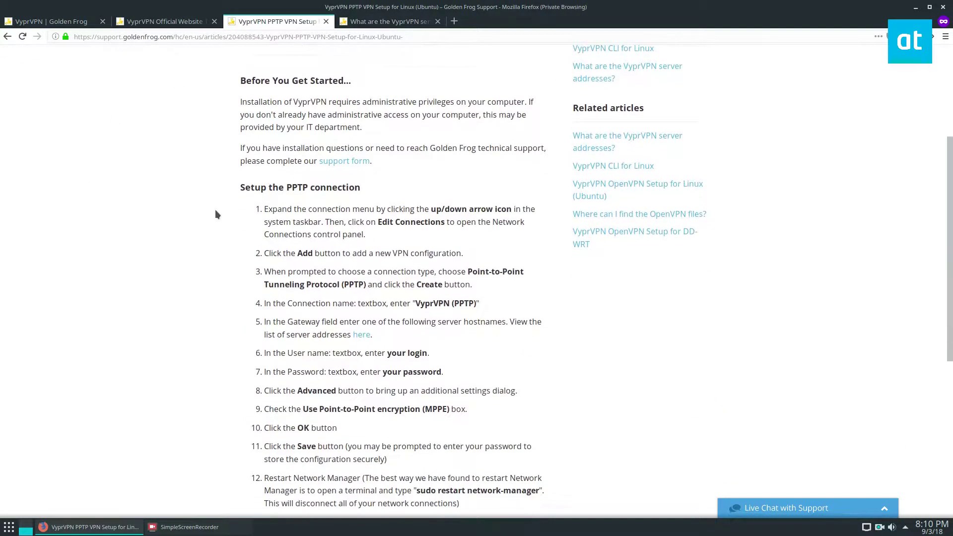
- Open the Edit your Network Connections window, move and enlarge it, and begin adding a connection
{"action": "right_click", "coordinate": [866, 527]}
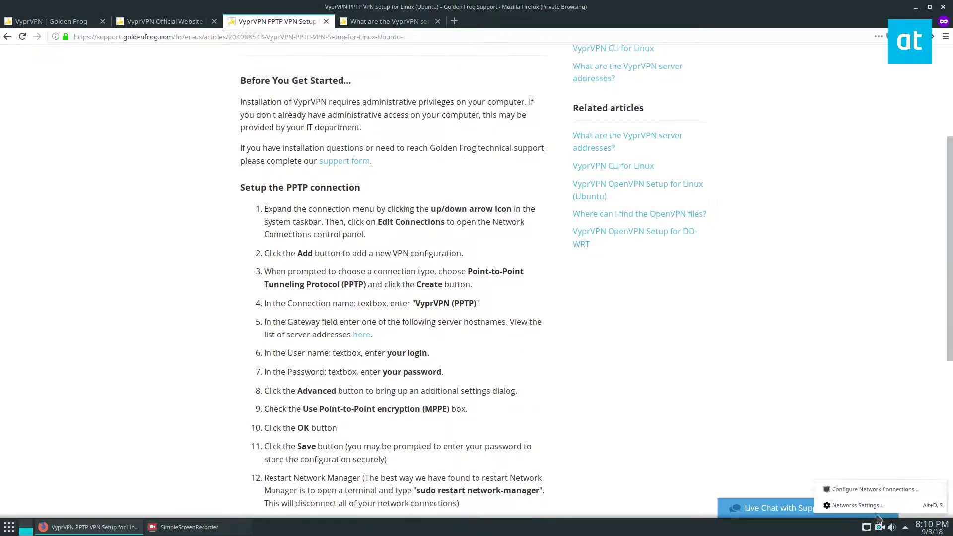
{"action": "left_click", "coordinate": [858, 491]}
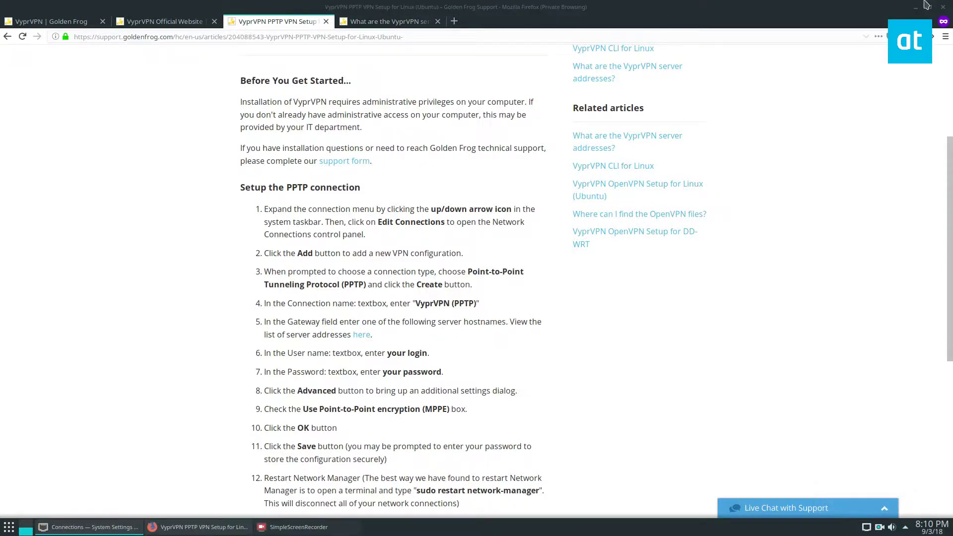
{"action": "left_click", "coordinate": [916, 6]}
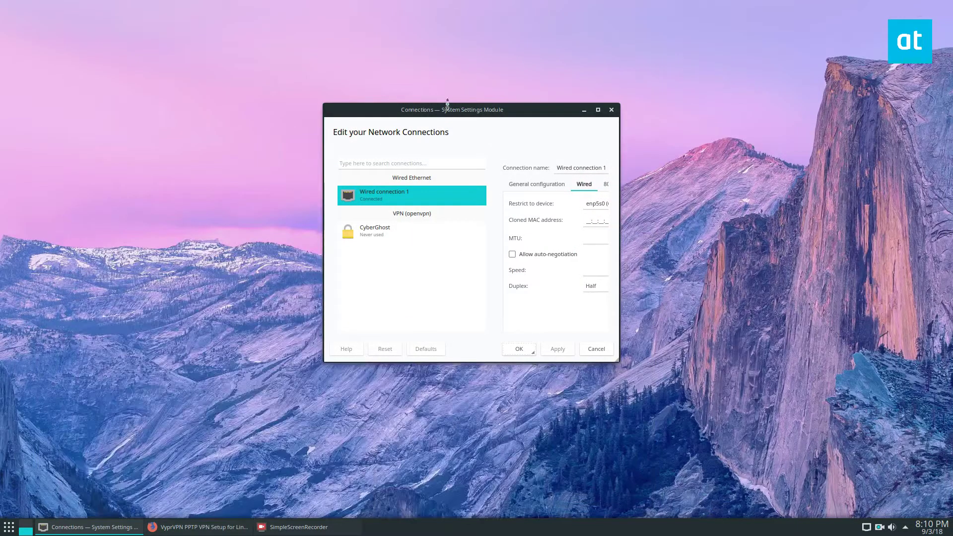
{"action": "left_click_drag", "start_coordinate": [436, 110], "coordinate": [406, 60]}
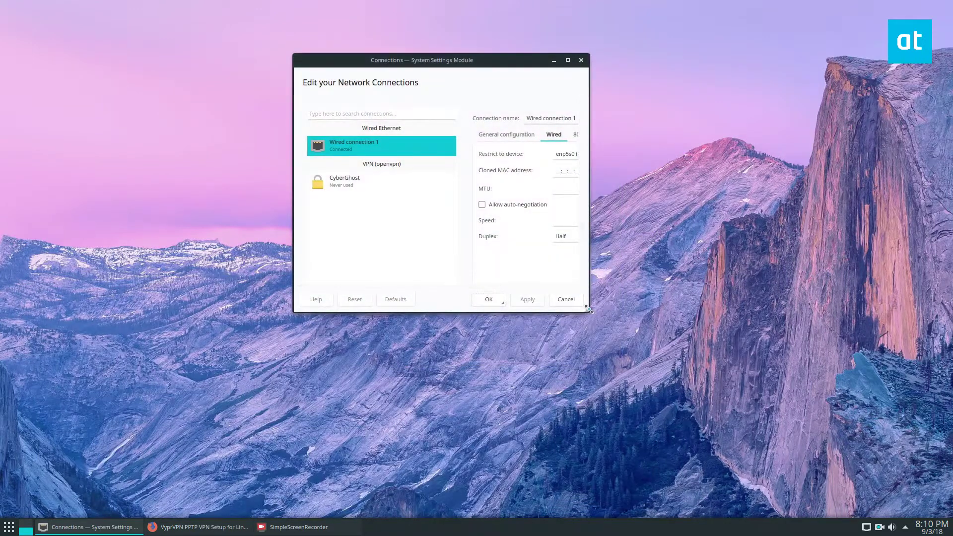
{"action": "left_click_drag", "start_coordinate": [590, 312], "coordinate": [710, 380]}
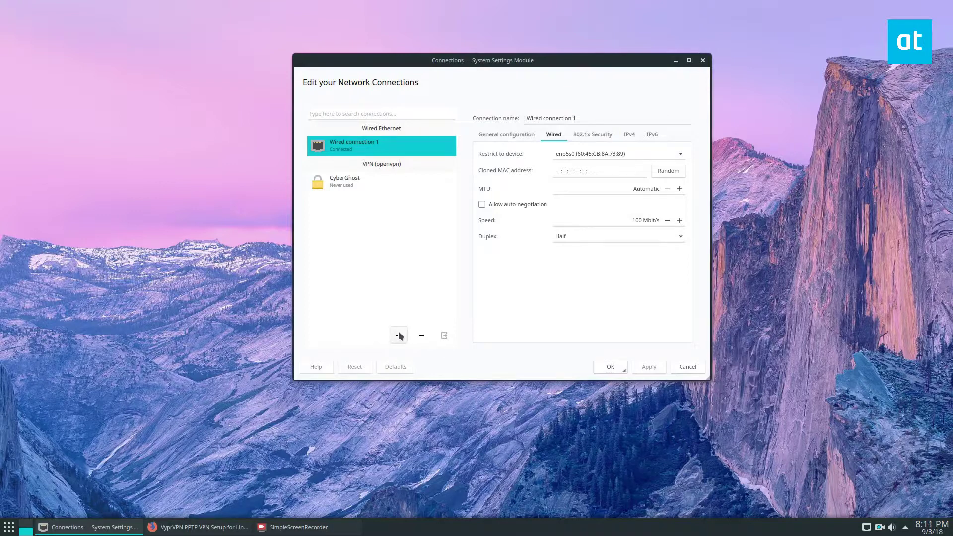
{"action": "left_click", "coordinate": [398, 335]}
- Create a new Point-to-Point Tunneling Protocol (PPTP) VPN connection
{"action": "scroll", "coordinate": [471, 224], "scroll_direction": "down", "scroll_amount": 1}
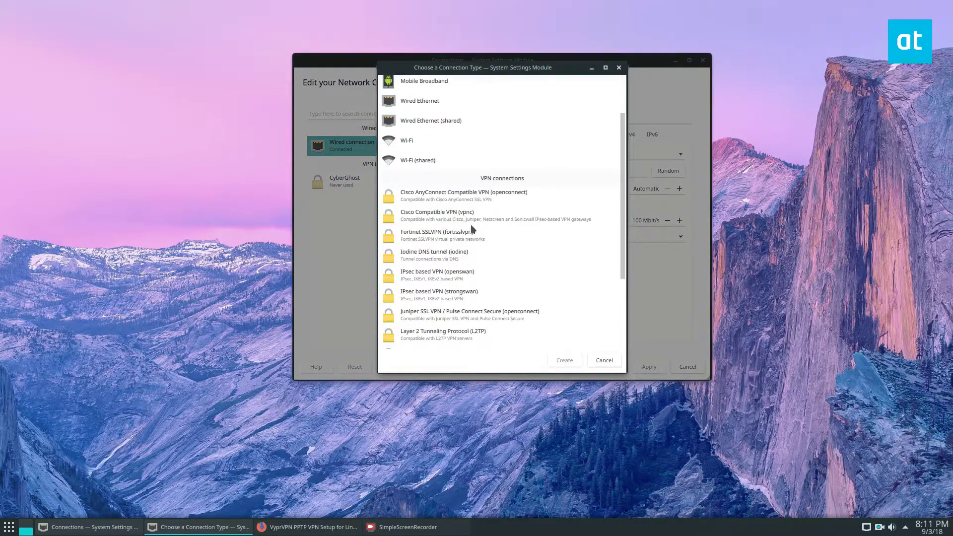
{"action": "scroll", "coordinate": [466, 244], "scroll_direction": "down", "scroll_amount": 2}
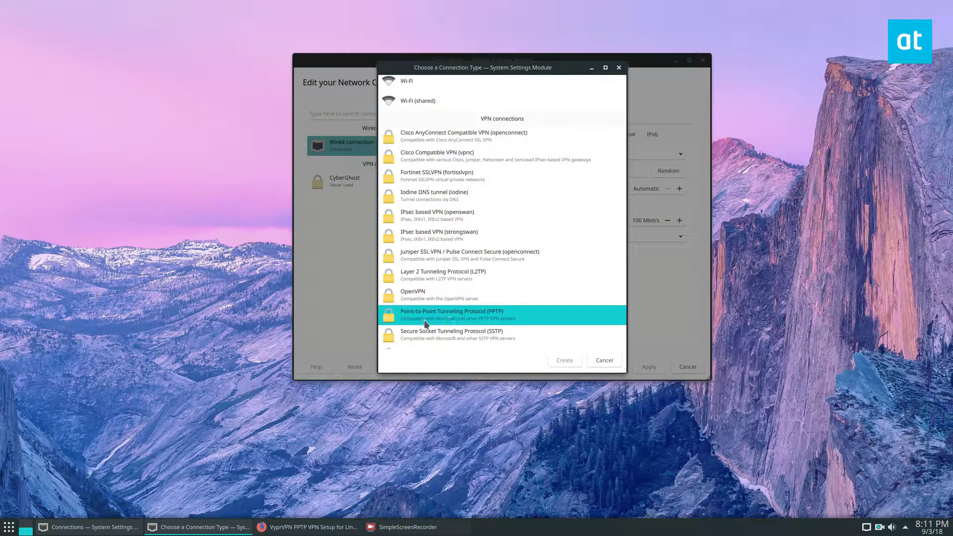
{"action": "left_click", "coordinate": [492, 317]}
{"action": "left_click", "coordinate": [563, 362]}
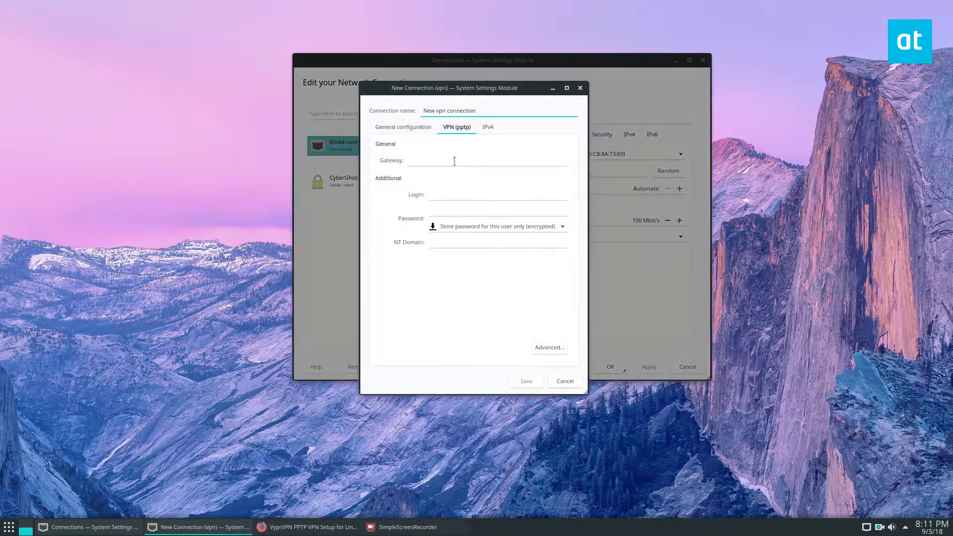
- Select Chicago's hostname us6.vpn.goldenfrog.com on the server addresses page, then minimize Firefox
{"action": "left_click", "coordinate": [308, 527]}
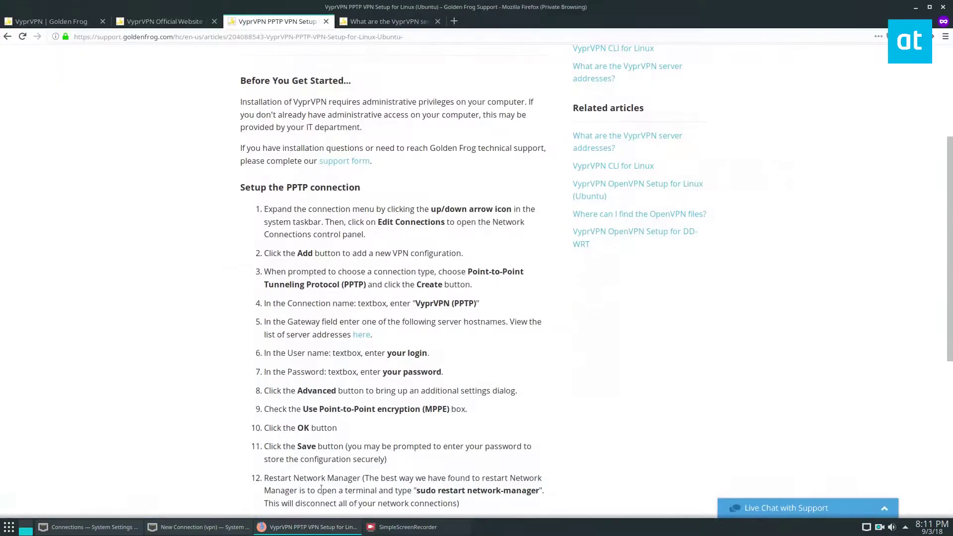
{"action": "left_click", "coordinate": [382, 21]}
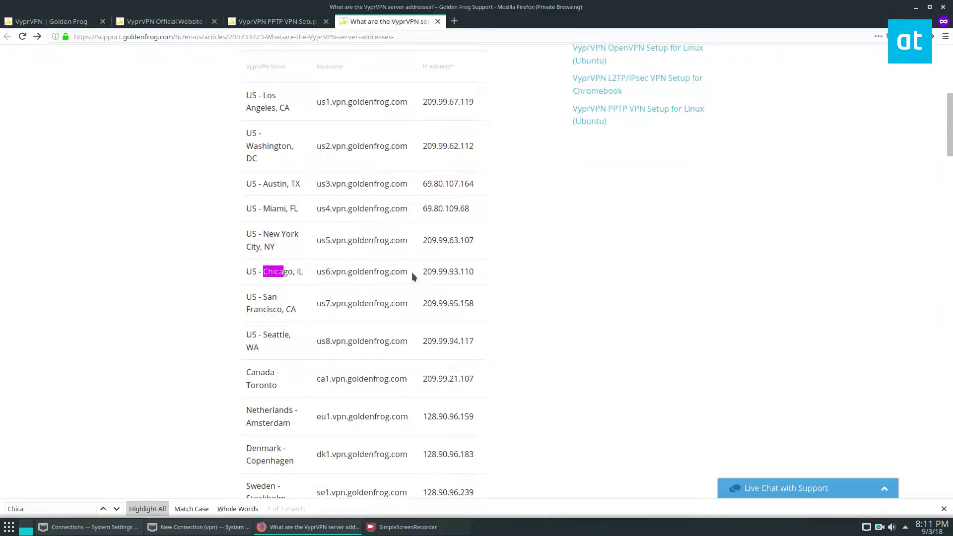
{"action": "left_click_drag", "start_coordinate": [412, 271], "coordinate": [318, 270]}
{"action": "key", "text": "ctrl+c"}
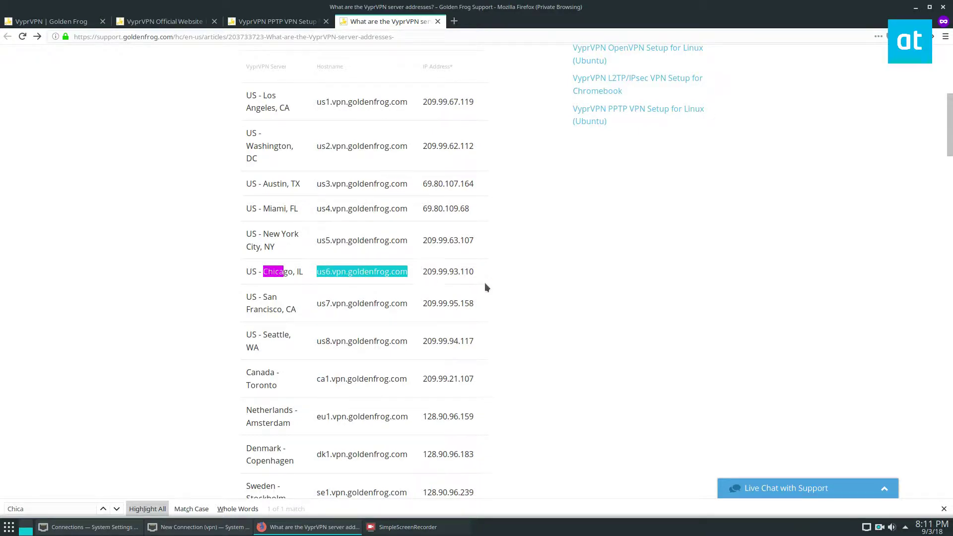
{"action": "left_click", "coordinate": [915, 7]}
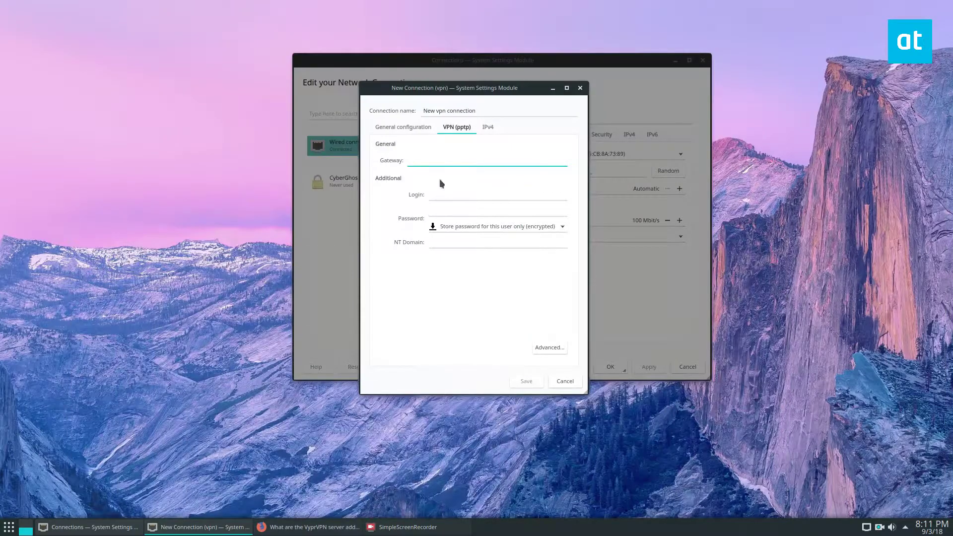
- Paste us6.vpn.goldenfrog.com as the gateway and rename the connection to 'VyprVPN (PPTP)'
{"action": "key", "text": "ctrl+v"}
{"action": "left_click", "coordinate": [442, 197]}
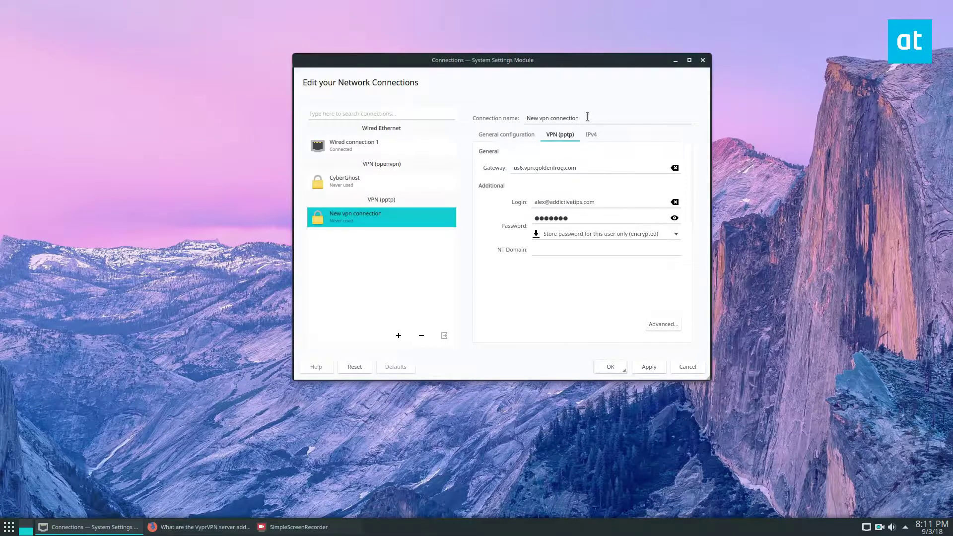
{"action": "left_click_drag", "start_coordinate": [587, 116], "coordinate": [476, 112]}
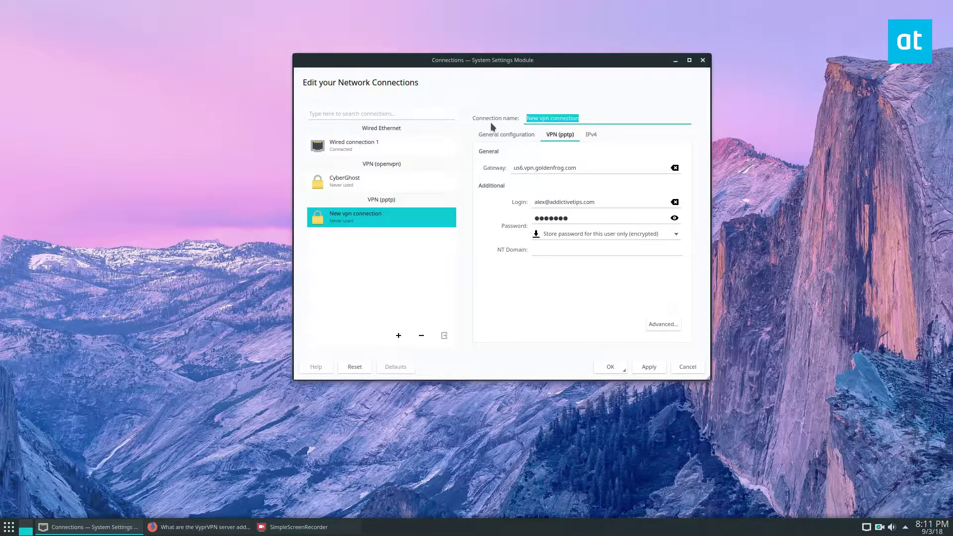
{"action": "key", "text": "BackSpace"}
{"action": "type", "text": "VyprVPN (PO"}
{"action": "key", "text": "BackSpace"}
{"action": "type", "text": "PPTP"}
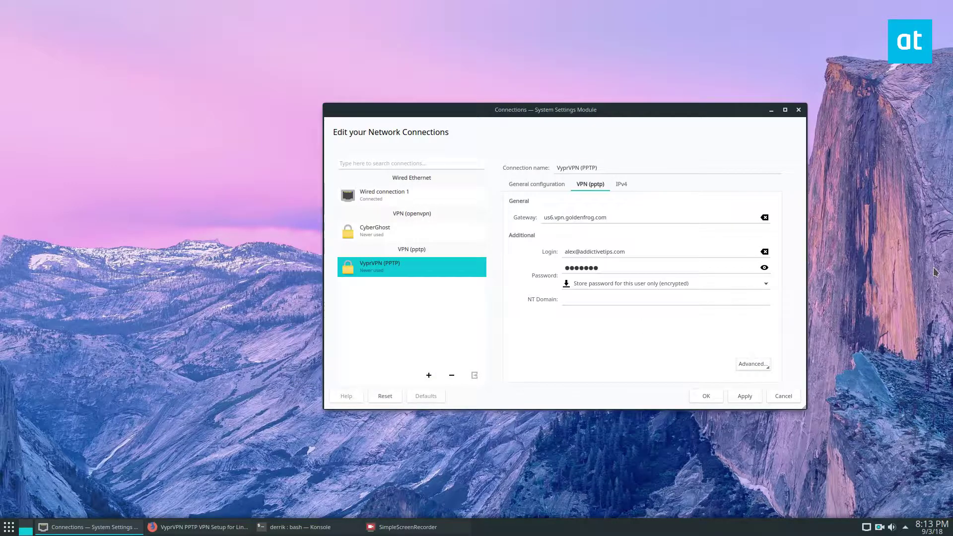
- Enable Use MPPE Encryption in the advanced PPTP settings and confirm with OK
{"action": "left_click", "coordinate": [751, 364]}
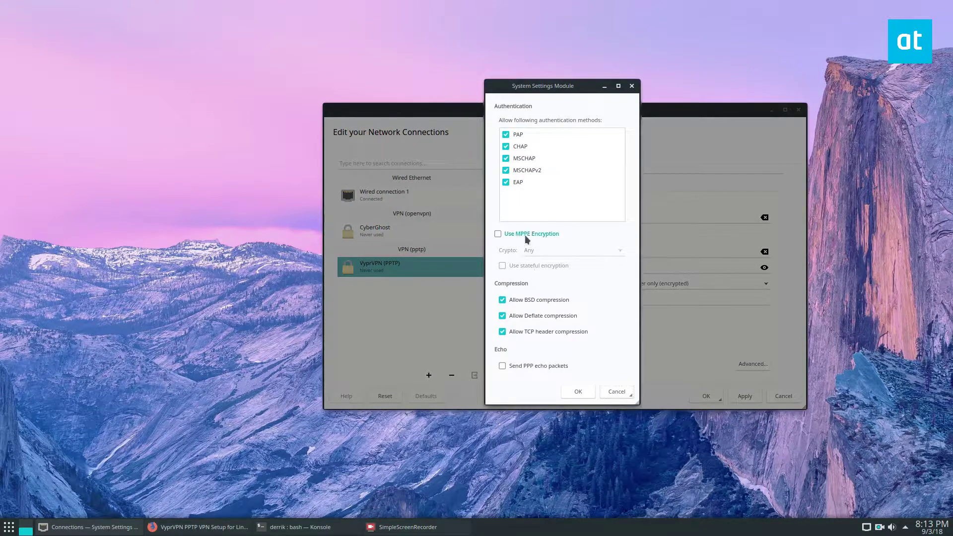
{"action": "left_click", "coordinate": [527, 237]}
{"action": "left_click", "coordinate": [575, 392]}
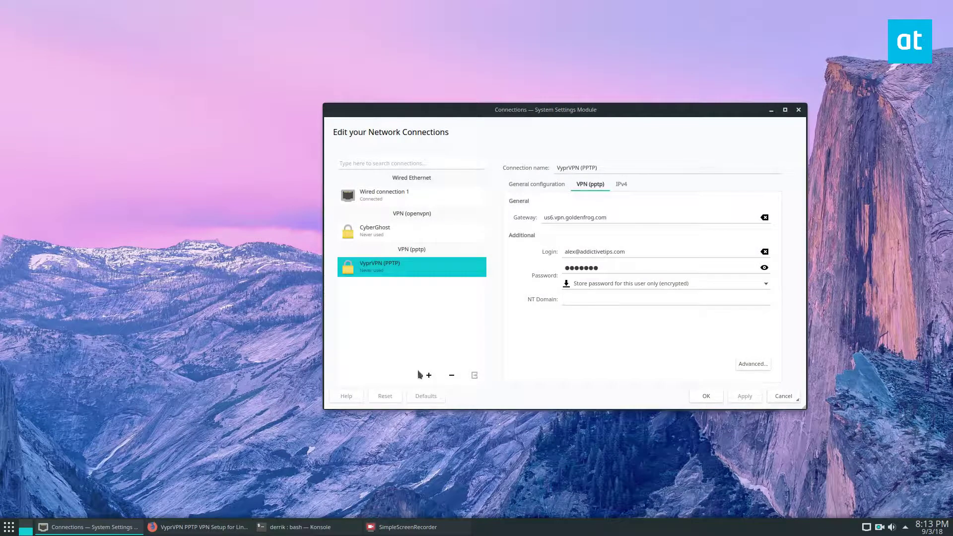
{"action": "left_click", "coordinate": [299, 529]}
{"action": "left_click_drag", "start_coordinate": [215, 228], "coordinate": [74, 230]}
{"action": "left_click_drag", "start_coordinate": [486, 180], "coordinate": [489, 185]}
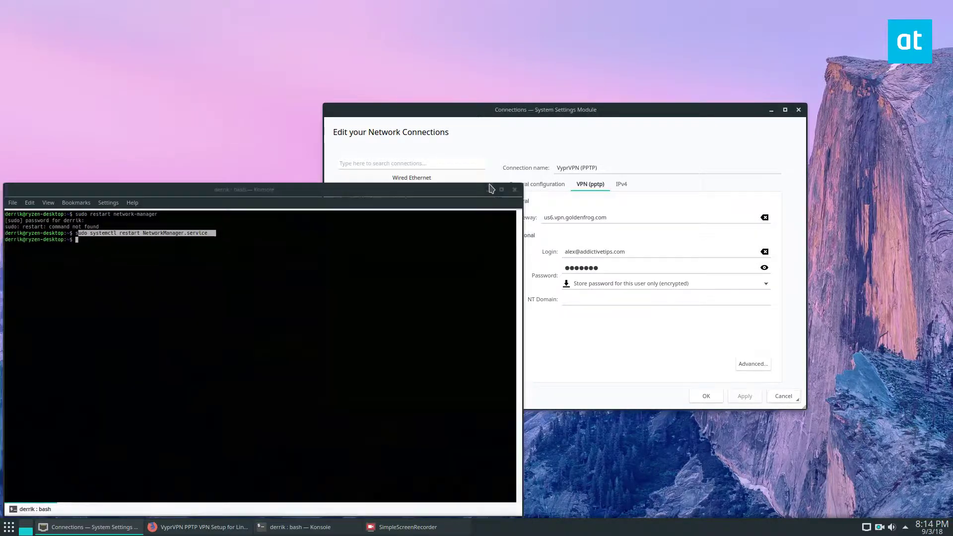
{"action": "left_click", "coordinate": [490, 189]}
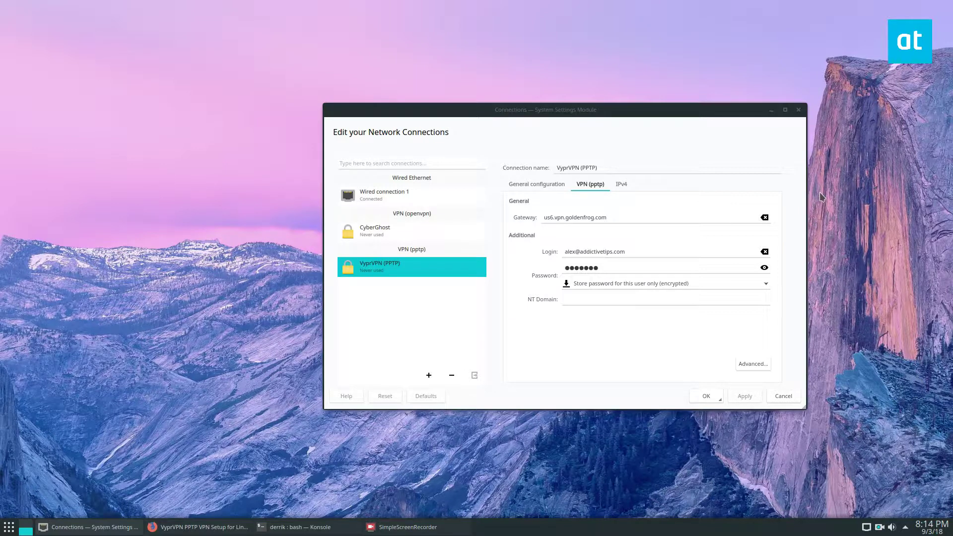
- Save the VPN settings, then connect VyprVPN (PPTP) from the tray Networks applet
{"action": "left_click", "coordinate": [707, 396]}
{"action": "left_click", "coordinate": [771, 110]}
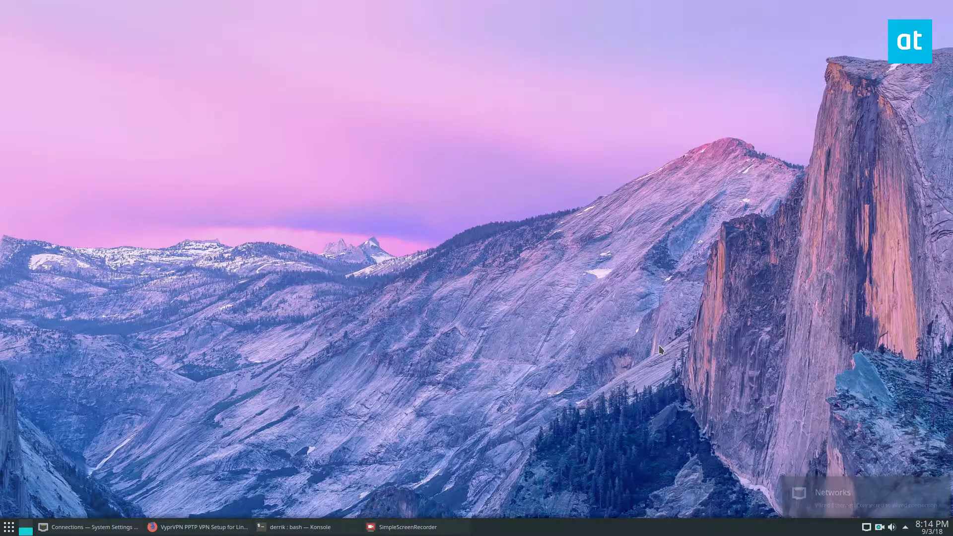
{"action": "left_click", "coordinate": [867, 527]}
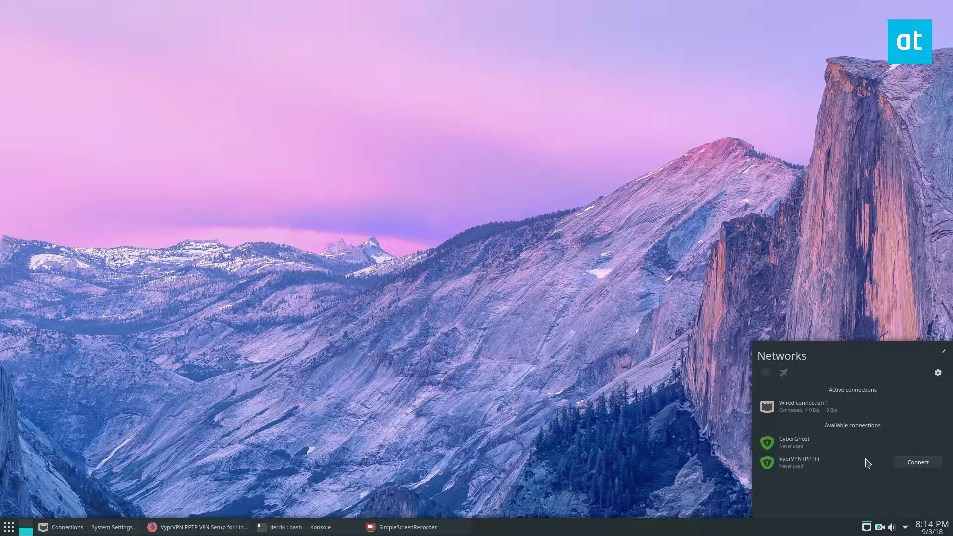
{"action": "left_click", "coordinate": [915, 464]}
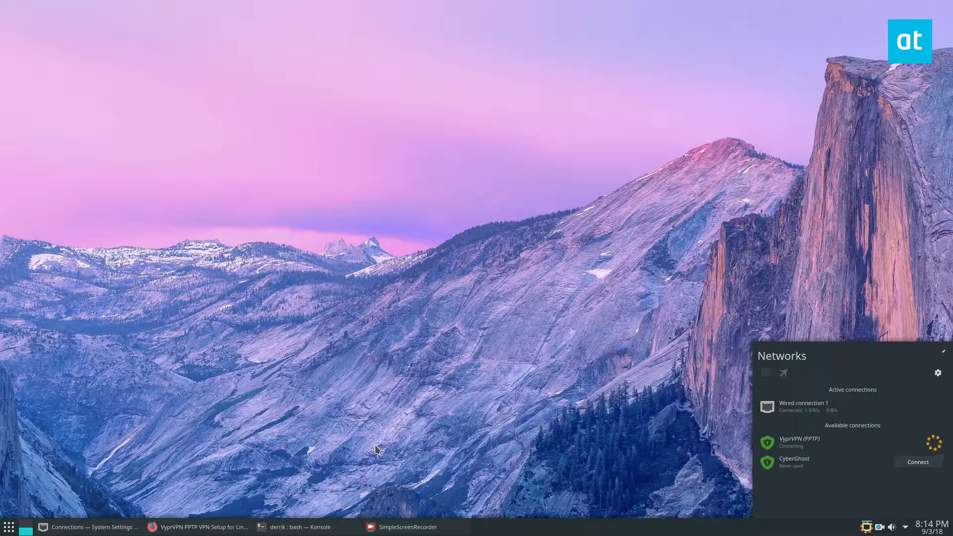
{"action": "left_click", "coordinate": [457, 279]}
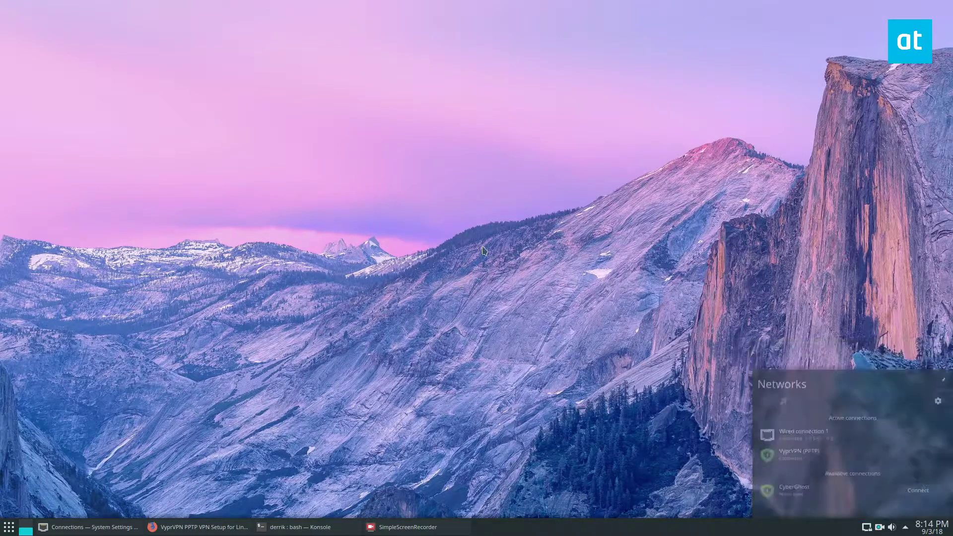
- Center Konsole, select its systemctl NetworkManager restart line, and check the network list
{"action": "left_click", "coordinate": [337, 527]}
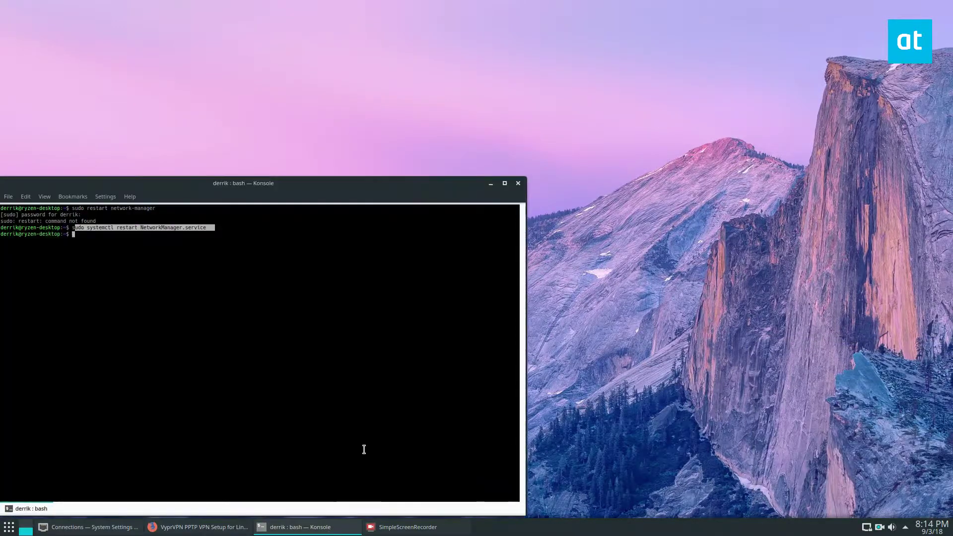
{"action": "left_click_drag", "start_coordinate": [385, 187], "coordinate": [556, 132]}
{"action": "left_click_drag", "start_coordinate": [401, 173], "coordinate": [245, 171]}
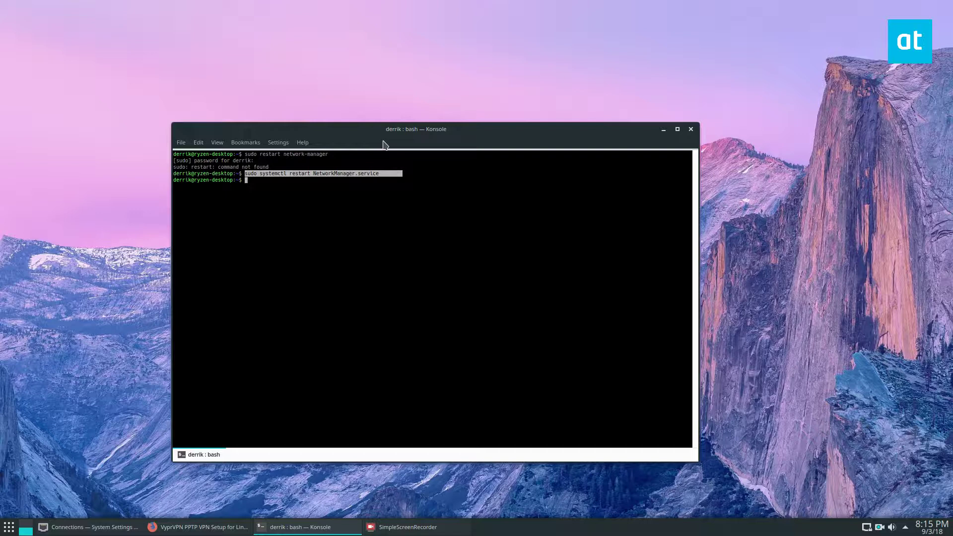
{"action": "left_click", "coordinate": [866, 527]}
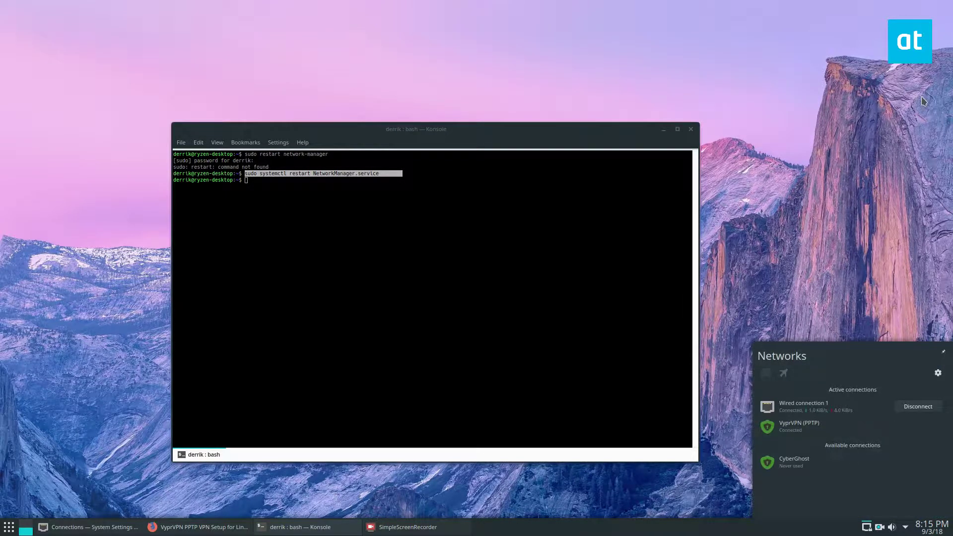